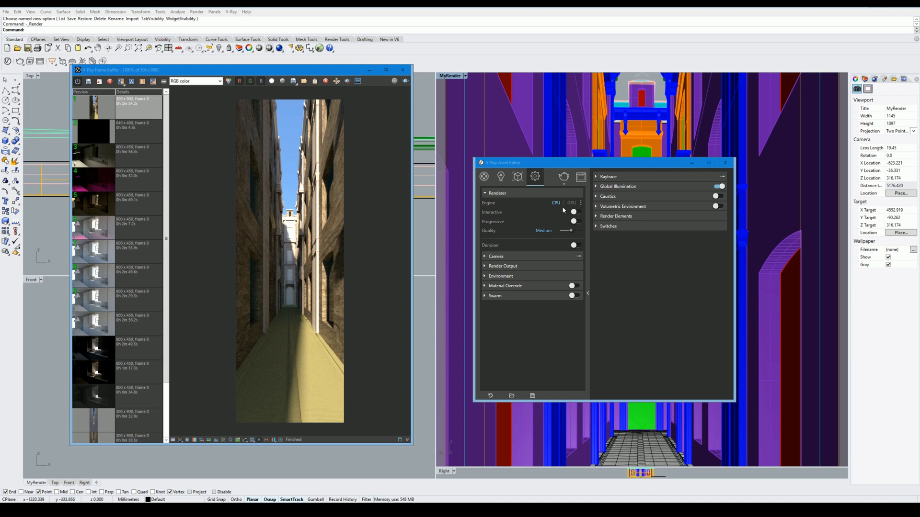
# Turn on Interactive mode in the render settings and start an interactive V-Ray render of a raised view over the rooftops
pyautogui.click(575, 213)
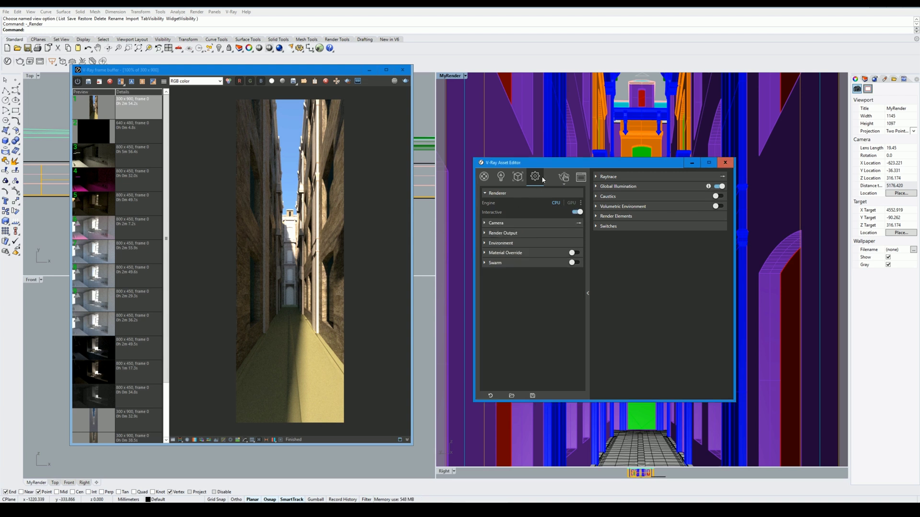
pyautogui.moveTo(565, 165); pyautogui.dragTo(813, 399)
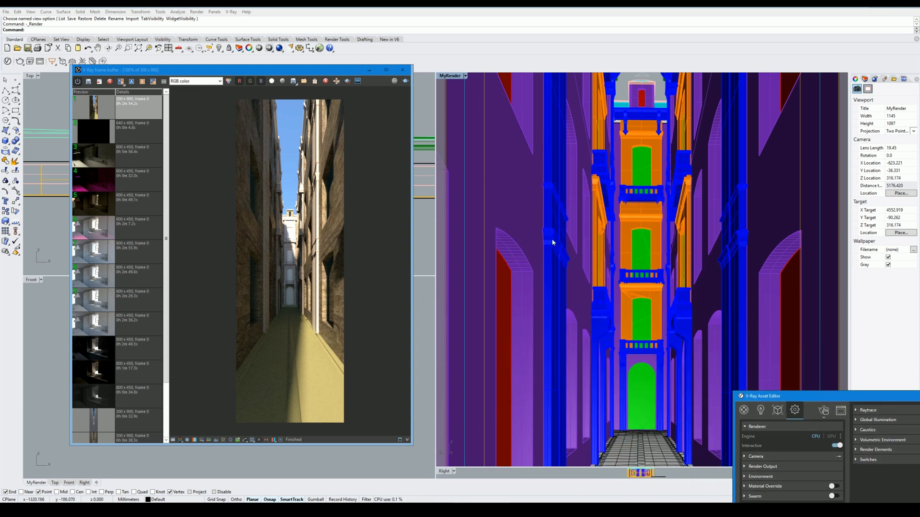
pyautogui.scroll(-2, 653, 286)
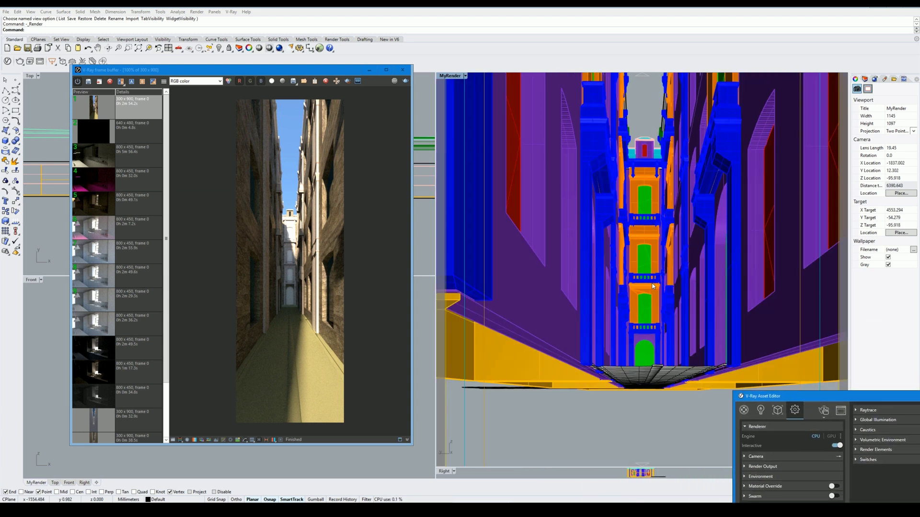
pyautogui.moveTo(652, 286); pyautogui.dragTo(651, 311, button='right')
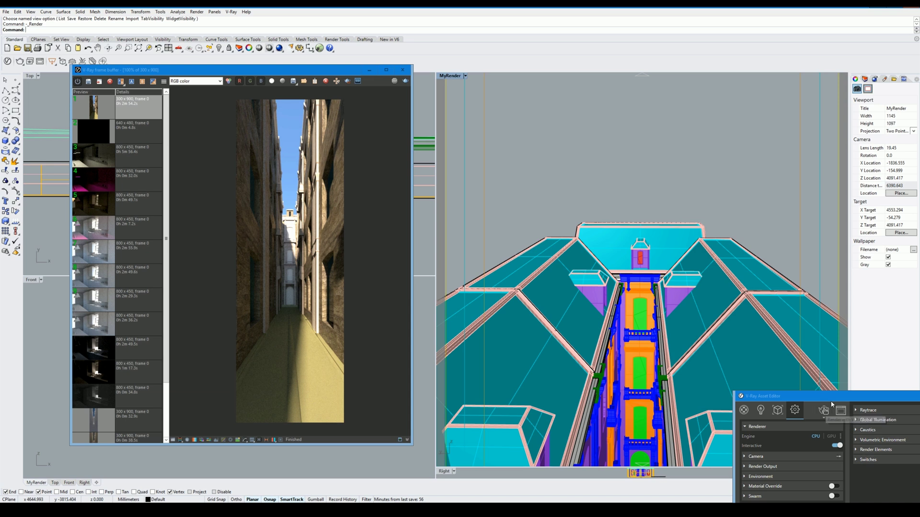
pyautogui.moveTo(826, 411); pyautogui.dragTo(738, 238)
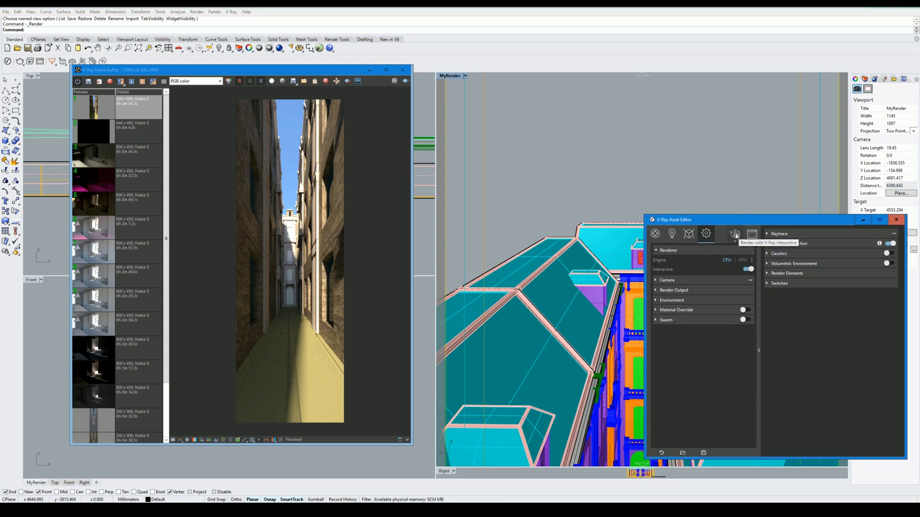
pyautogui.click(736, 234)
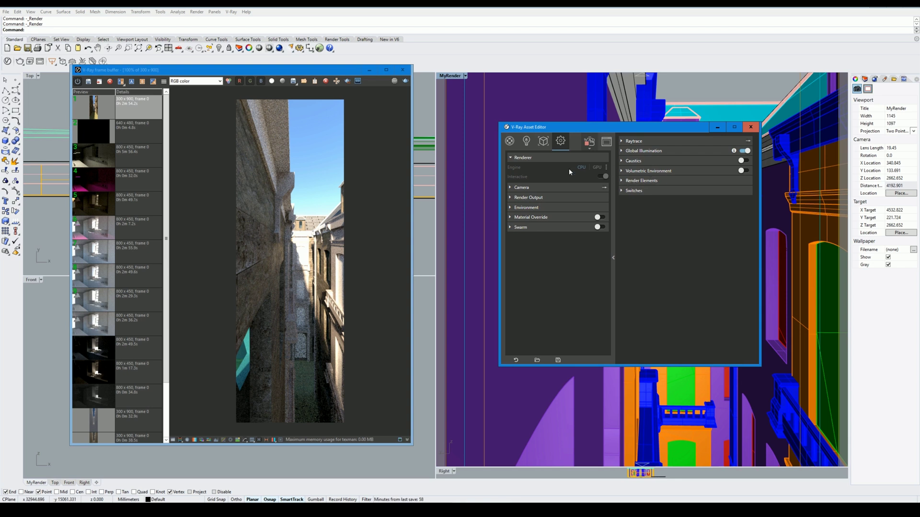
# Stop the interactive render, turn off Interactive mode and enable Progressive rendering
pyautogui.click(602, 176)
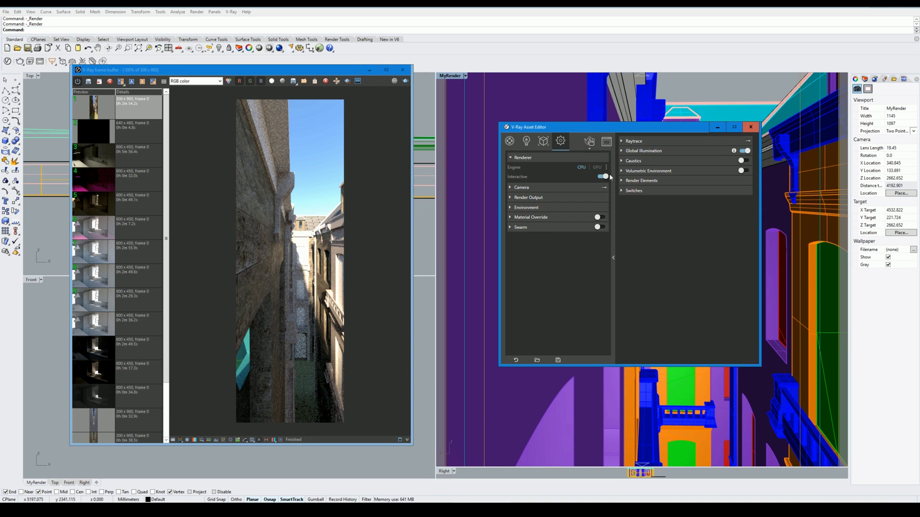
pyautogui.click(607, 178)
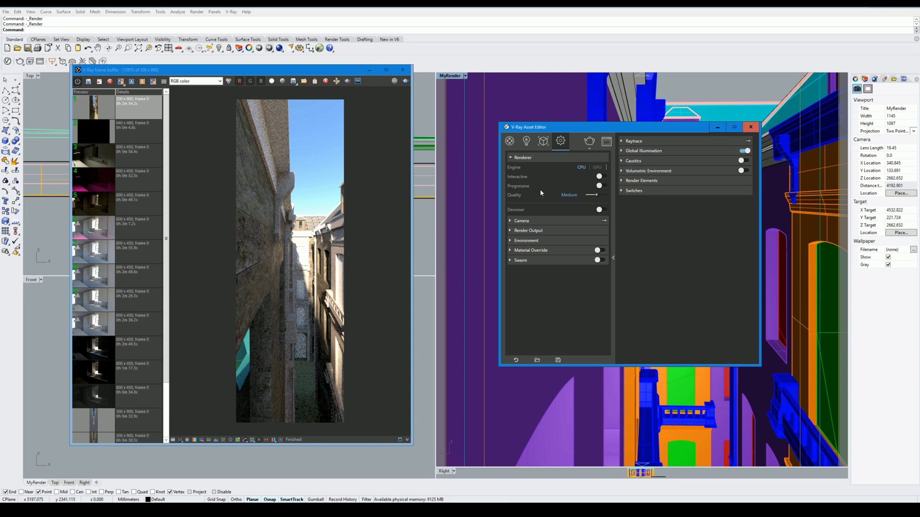
pyautogui.click(600, 186)
# Restore the named view MyRender in the perspective viewport and render it in progressive mode
pyautogui.click(466, 76)
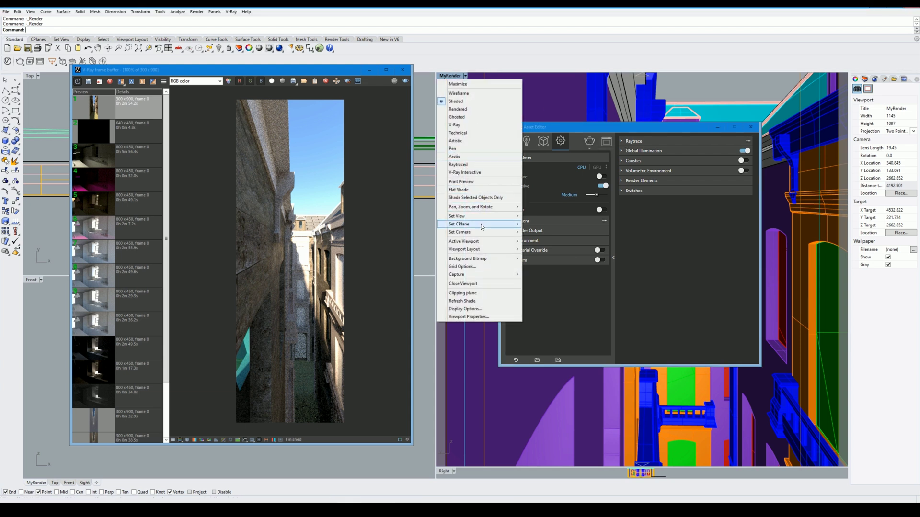
pyautogui.moveTo(481, 217)
pyautogui.click(560, 305)
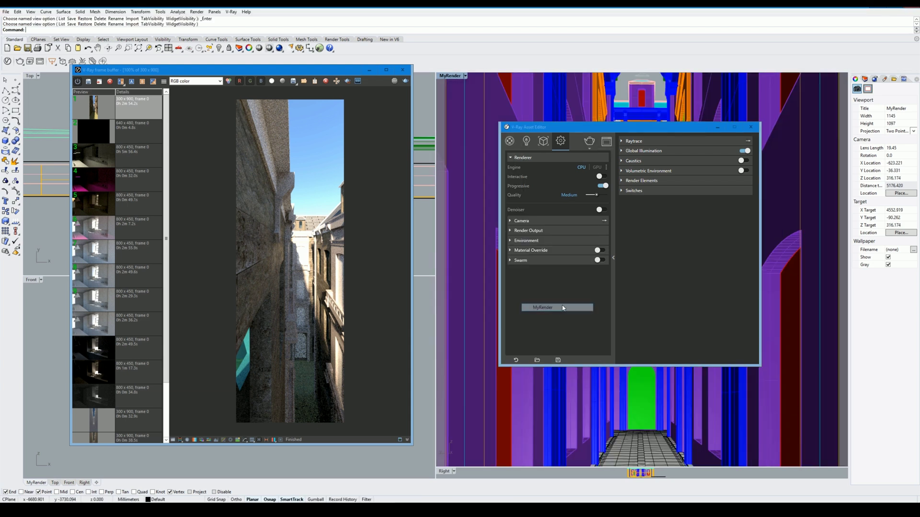
pyautogui.click(589, 143)
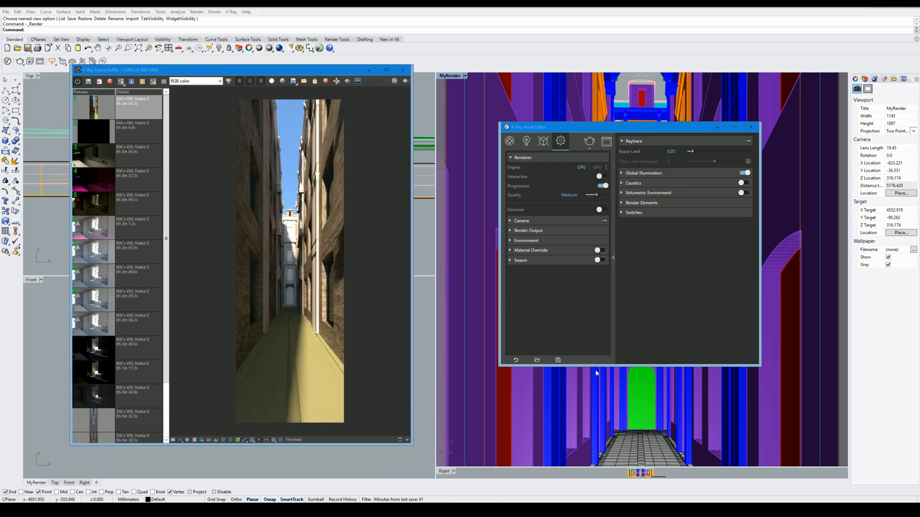
# Save the finished progressive render to the frame buffer history and compare it with the previous render of the same view
pyautogui.click(634, 141)
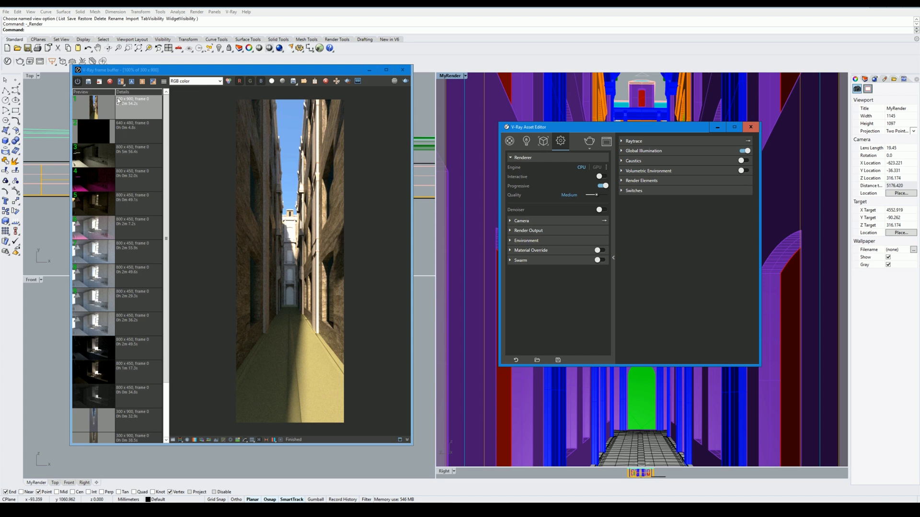
pyautogui.click(89, 81)
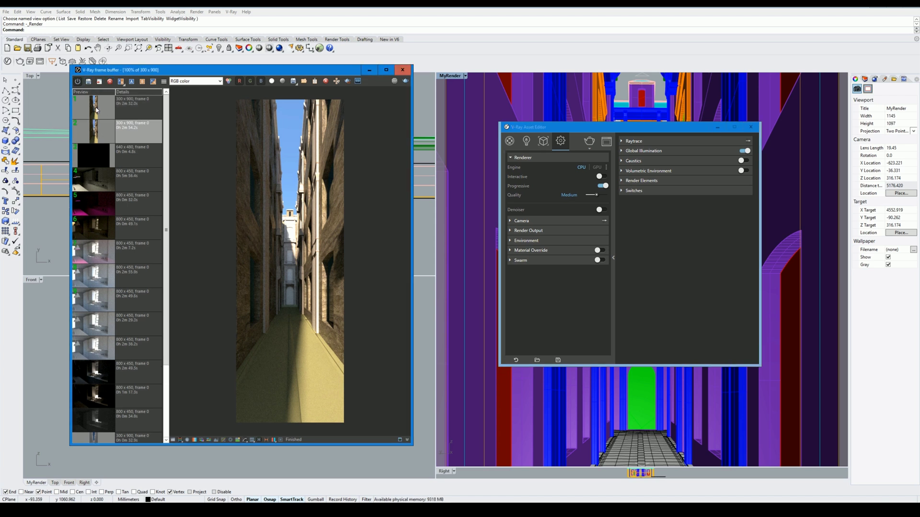
pyautogui.click(97, 110)
pyautogui.click(97, 133)
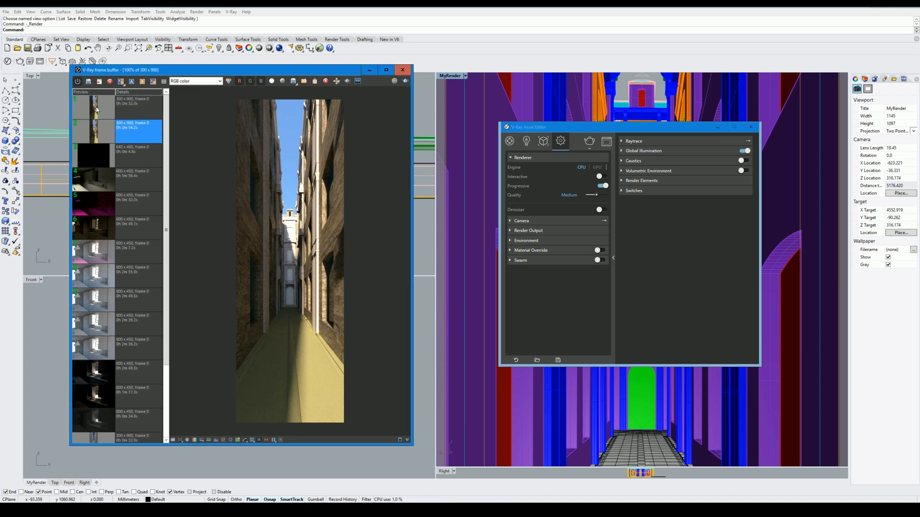
pyautogui.doubleClick(96, 110)
pyautogui.doubleClick(97, 140)
pyautogui.click(97, 111)
pyautogui.click(104, 139)
# Enable the time limit in the Raytrace settings and compare the available Raytrace options with Progressive off and on
pyautogui.click(639, 141)
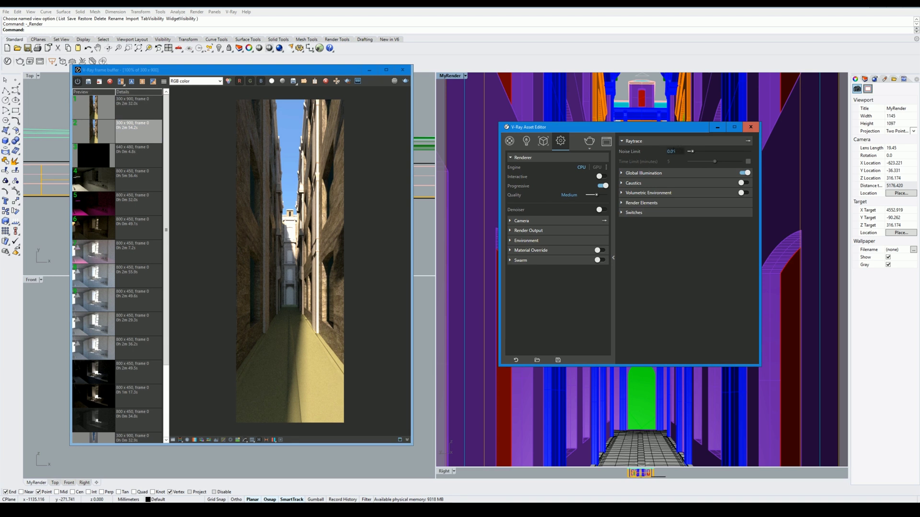
pyautogui.click(748, 161)
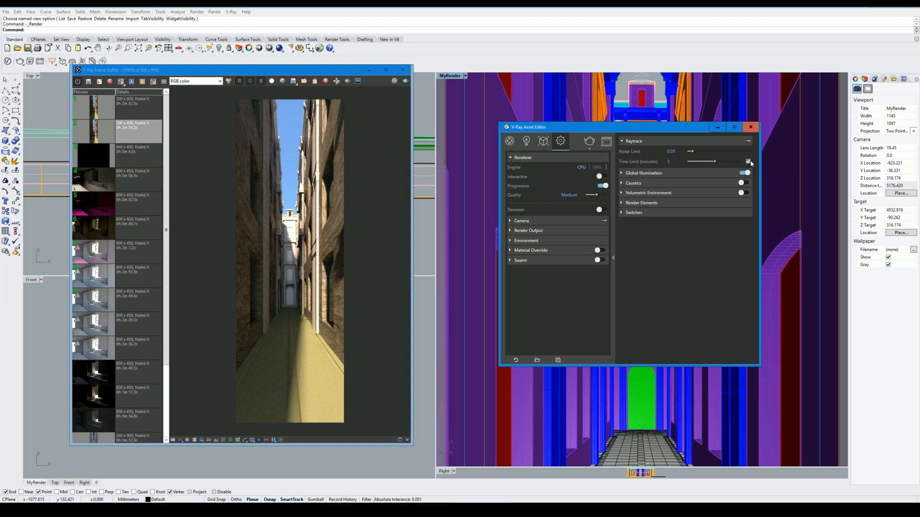
pyautogui.click(605, 187)
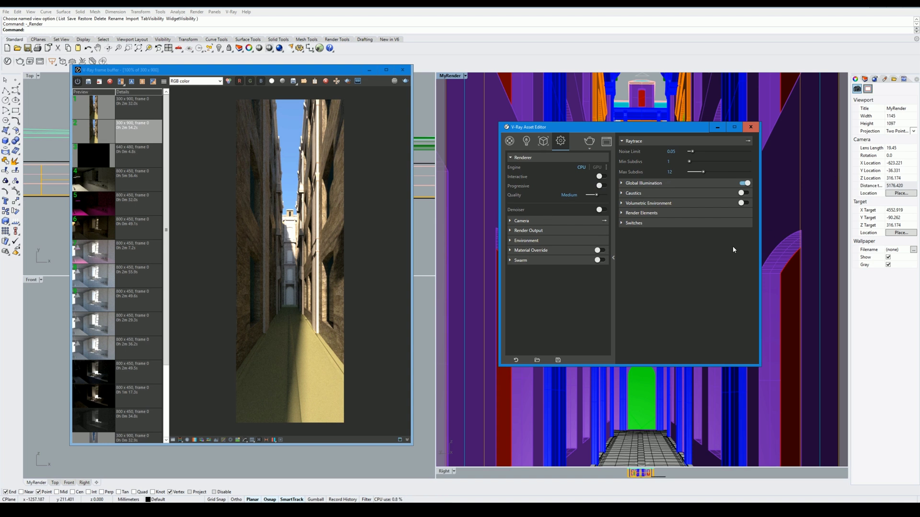
pyautogui.click(600, 186)
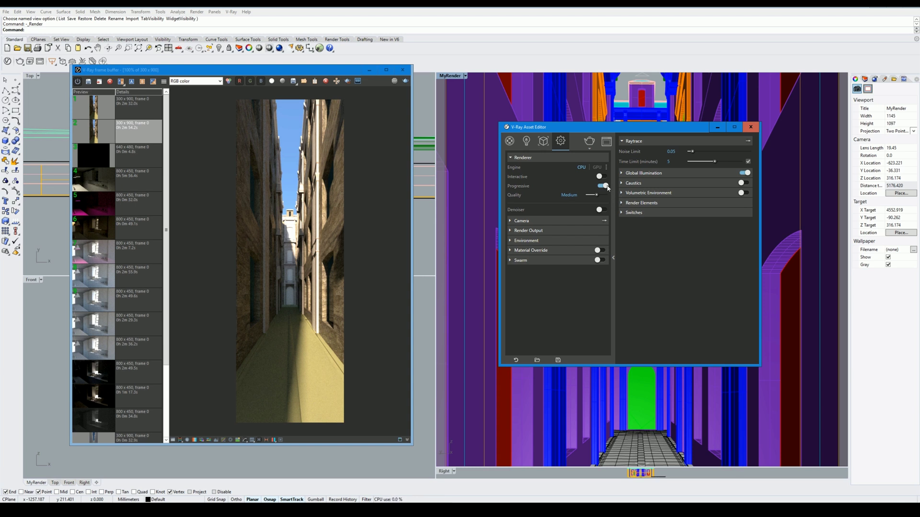
pyautogui.click(606, 187)
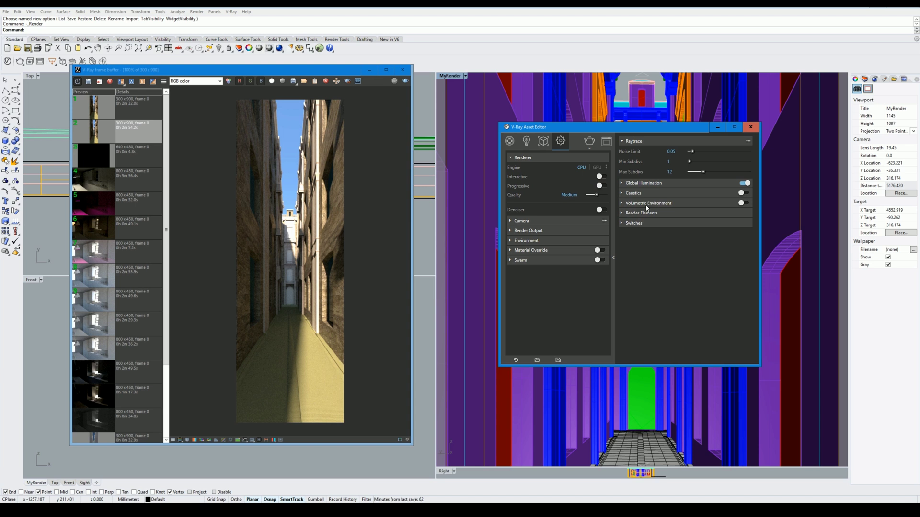
pyautogui.click(602, 186)
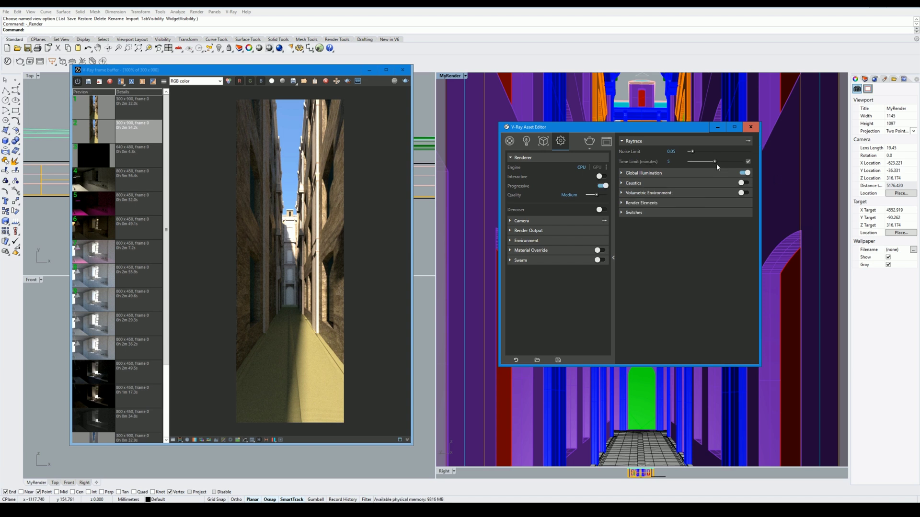
# Set the Raytrace time limit to 60 minutes
pyautogui.moveTo(716, 163); pyautogui.dragTo(740, 161)
pyautogui.doubleClick(671, 161)
pyautogui.write('60')
pyautogui.press('Return')
# Turn off Progressive rendering and raise the render quality to Very High
pyautogui.click(602, 185)
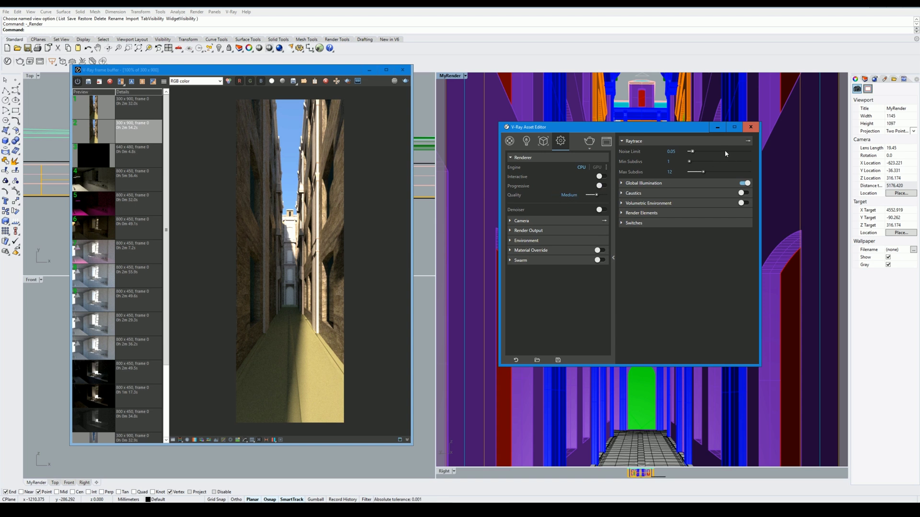
pyautogui.click(663, 142)
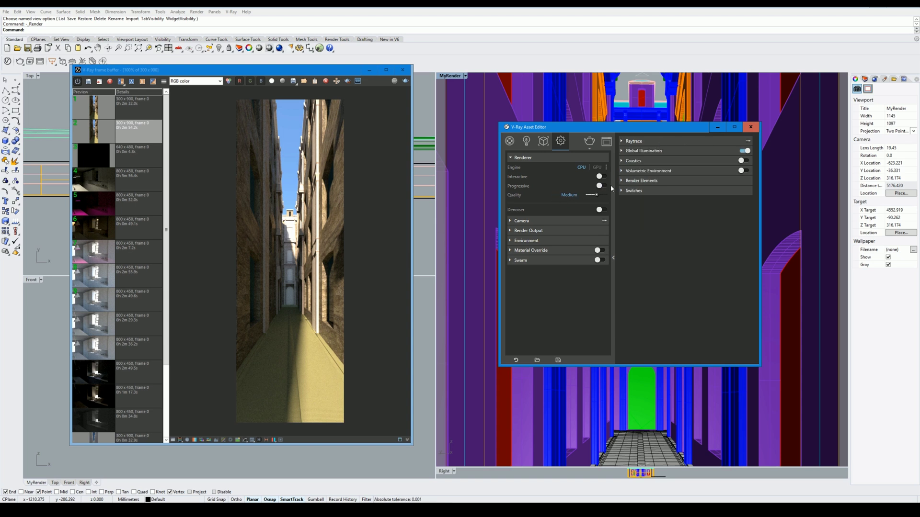
pyautogui.moveTo(596, 195); pyautogui.dragTo(583, 194)
pyautogui.moveTo(587, 195); pyautogui.dragTo(606, 195)
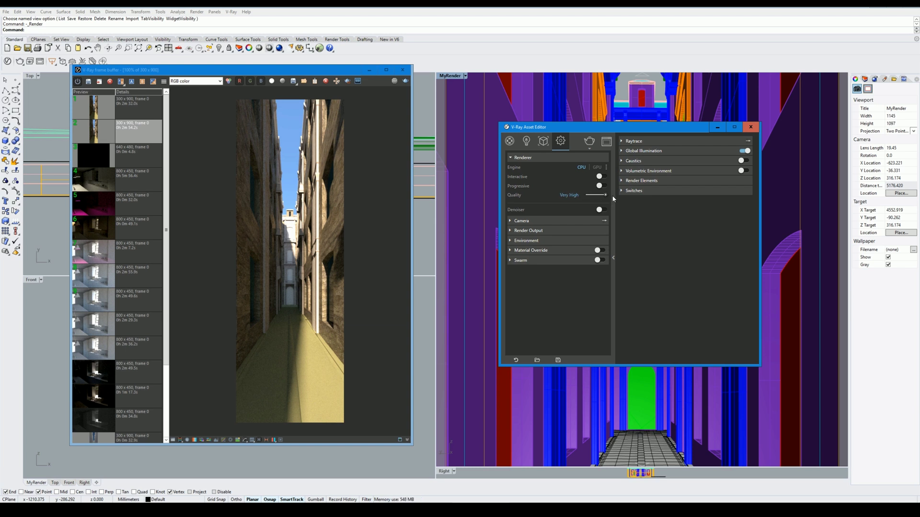